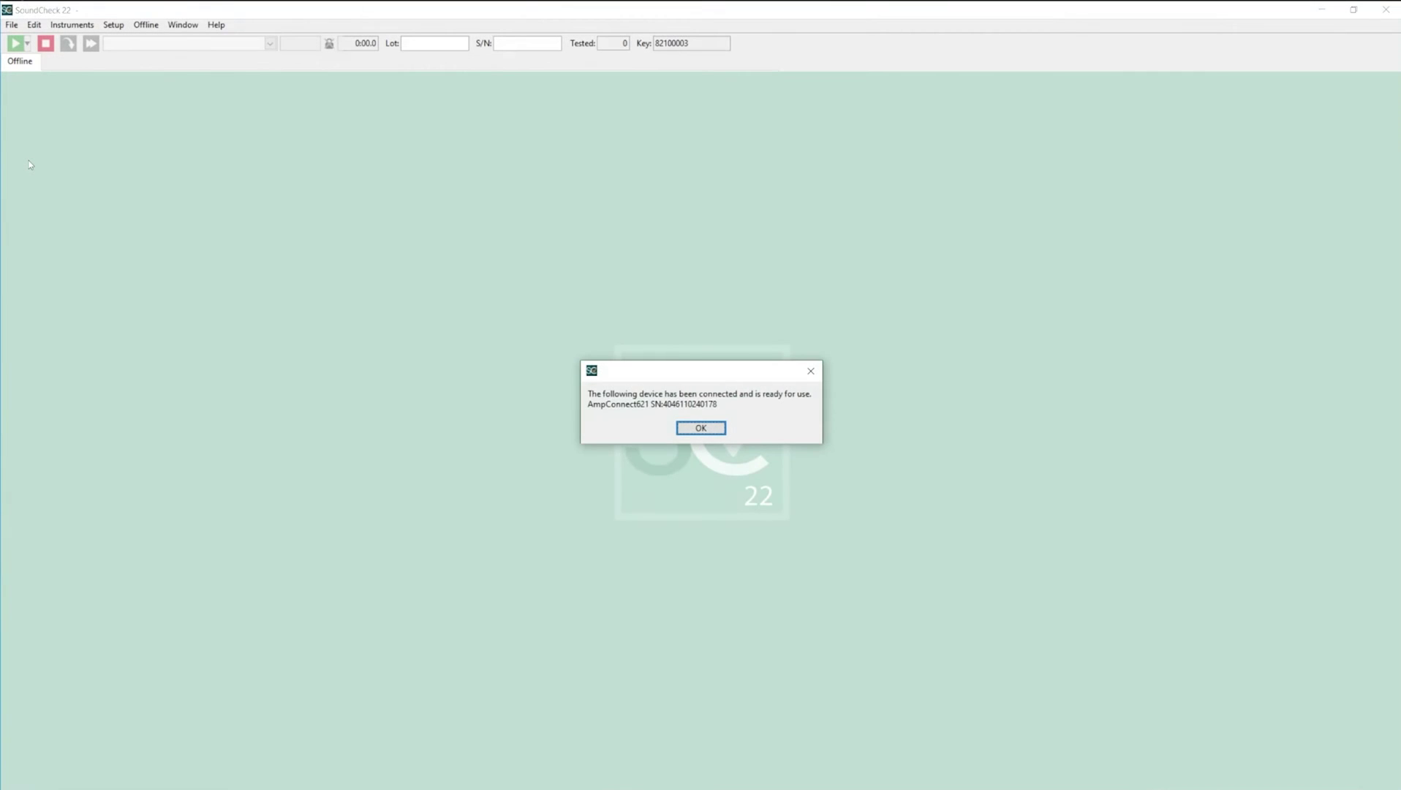
Dismiss the amplifier notice, then review and save the AmpConnect621 listen hardware setup
click(708, 433)
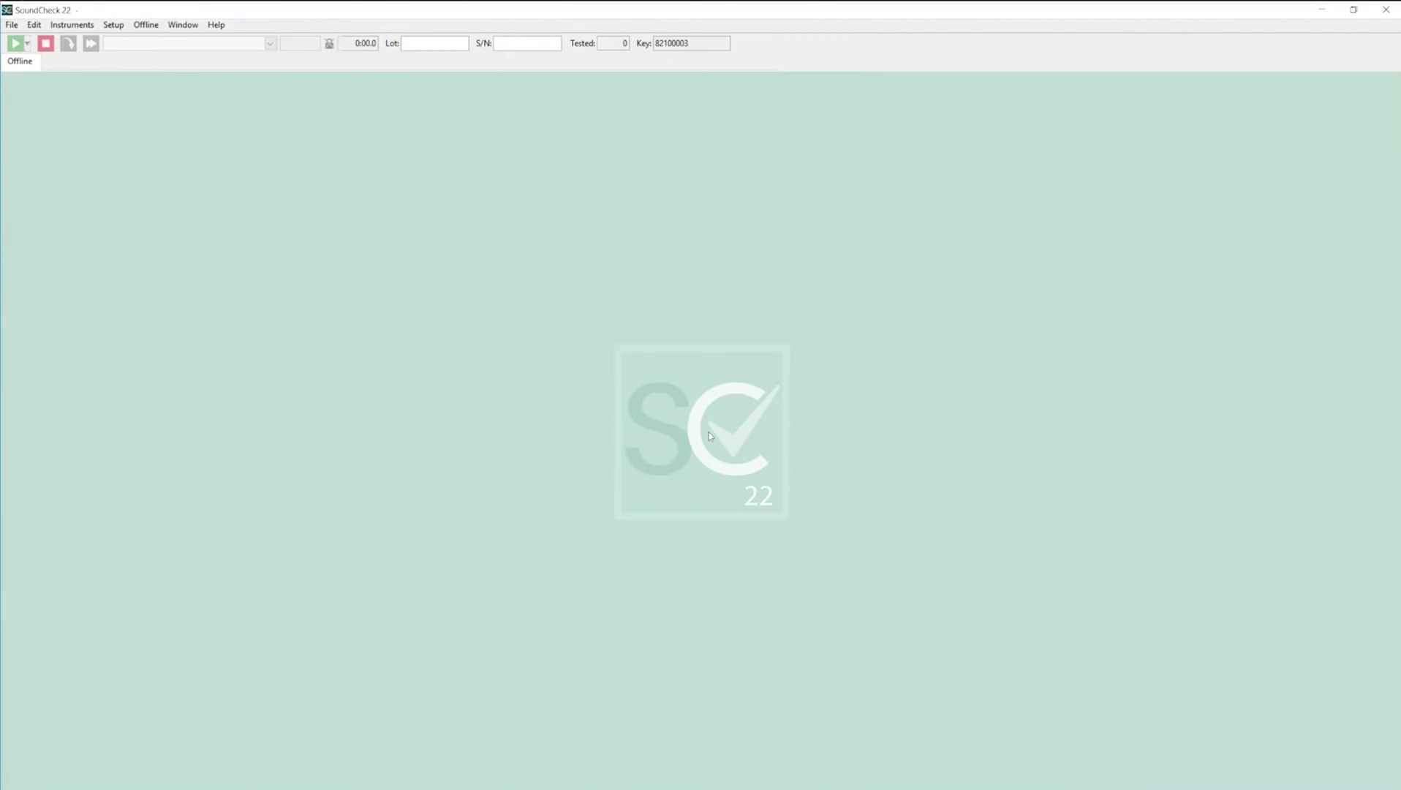
click(115, 27)
click(116, 40)
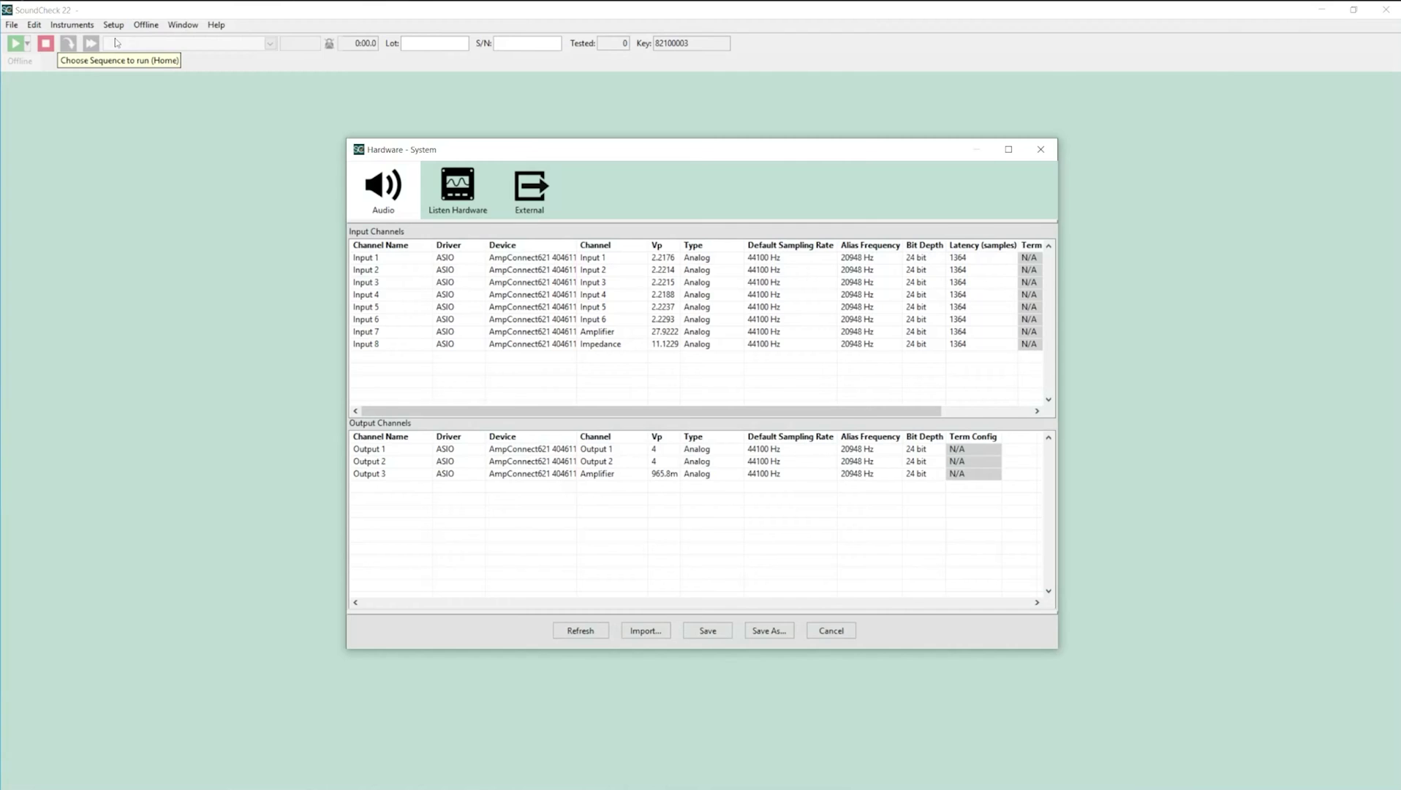
click(467, 196)
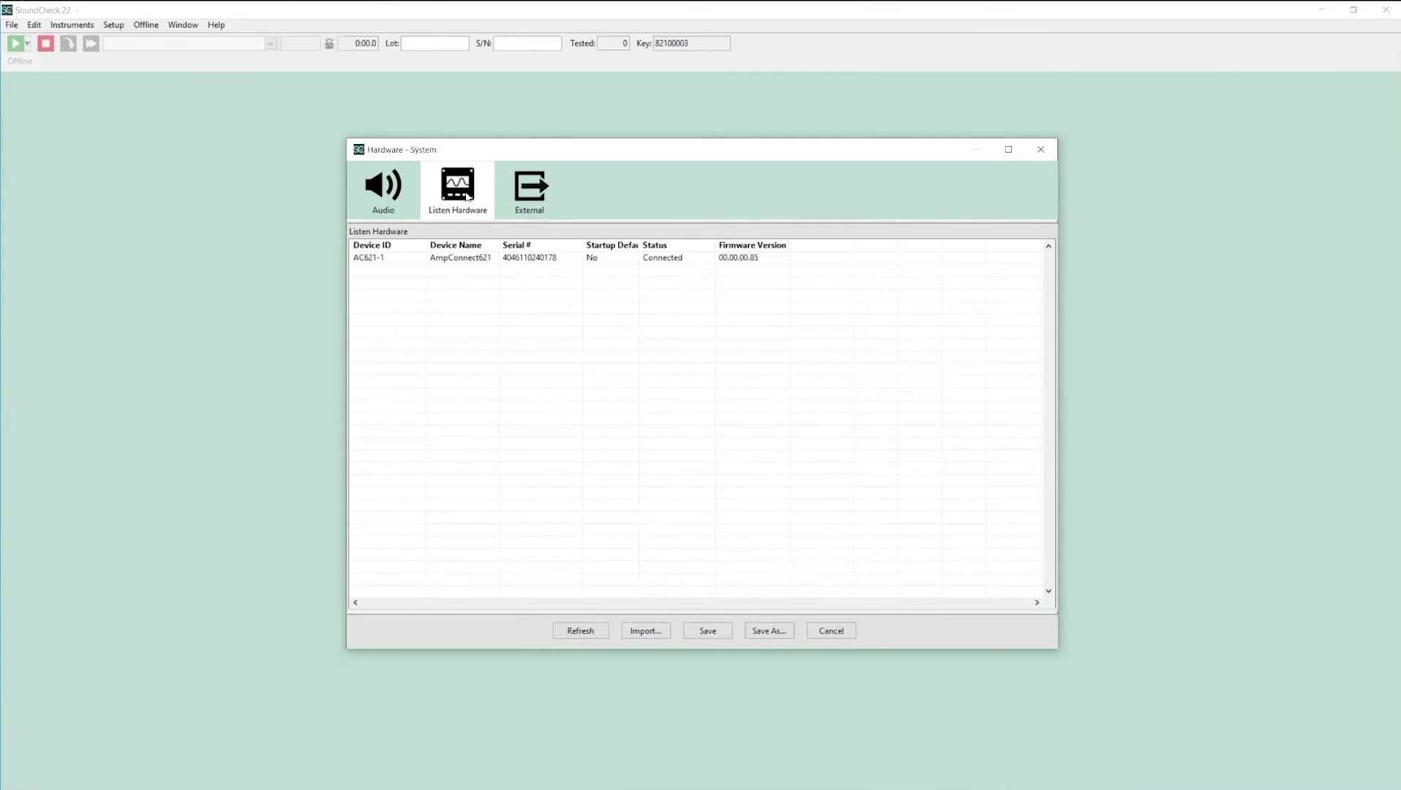
click(707, 630)
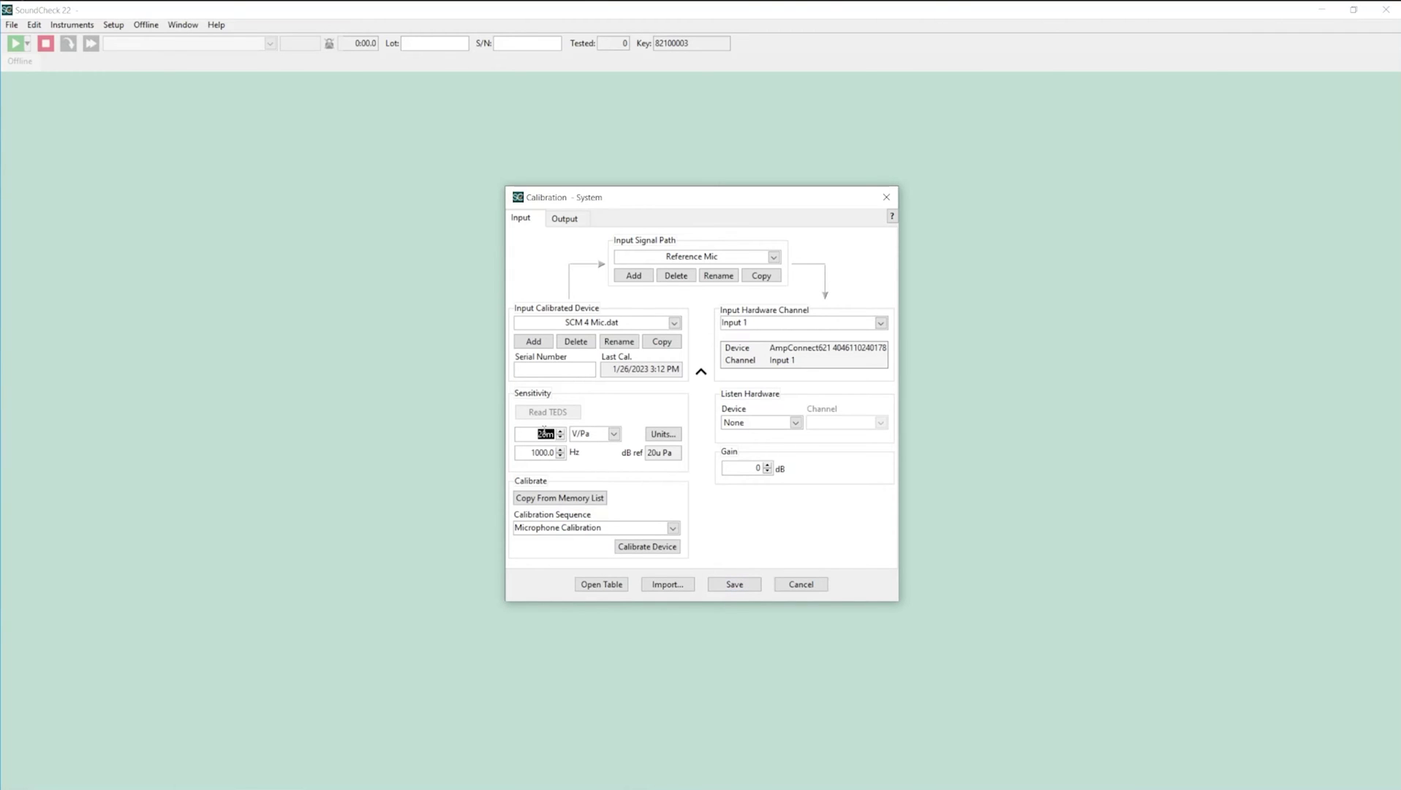
Enter 21.4m as the Reference Mic sensitivity in the Calibration dialog
text(21.4m)
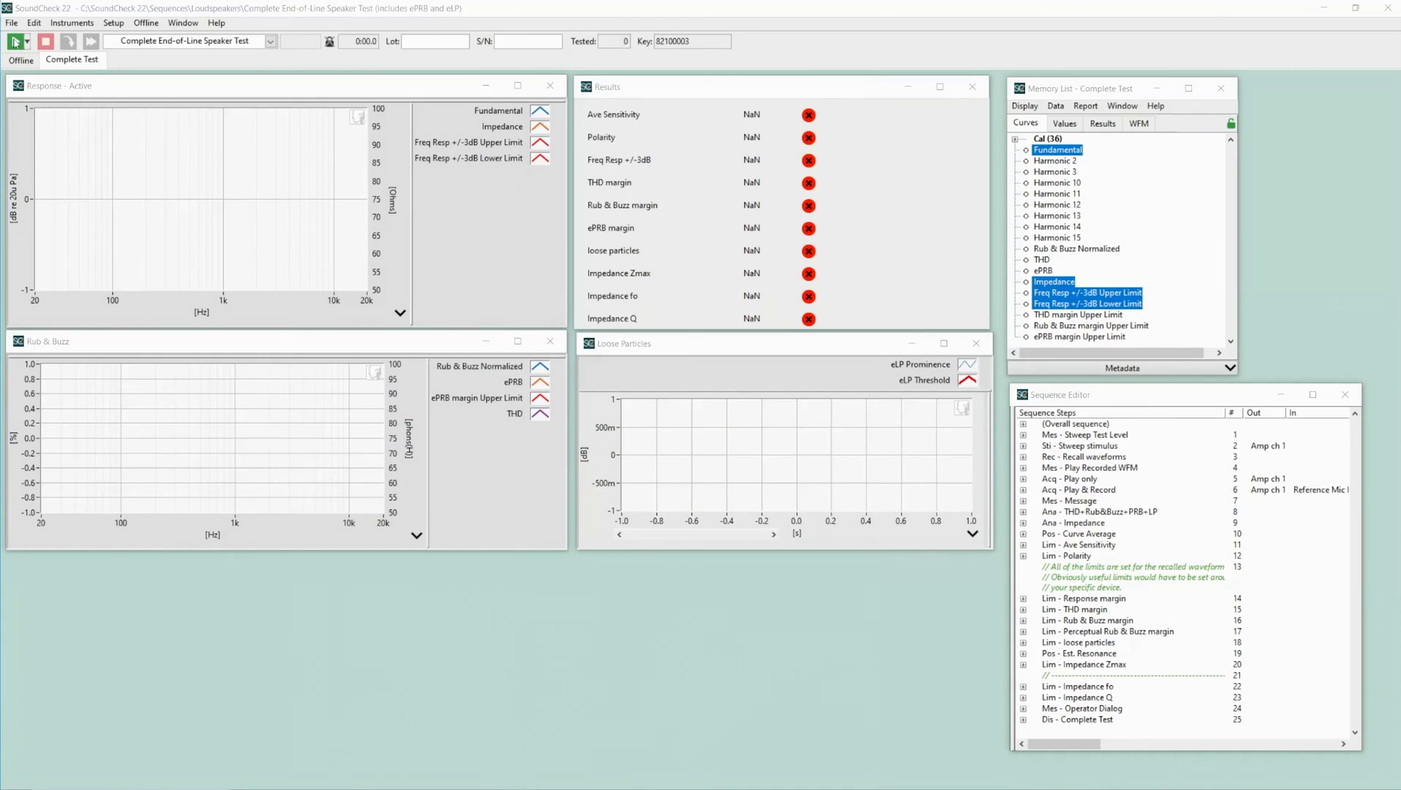
Run the Complete End-of-Line Speaker Test sequence from the toolbar
click(15, 42)
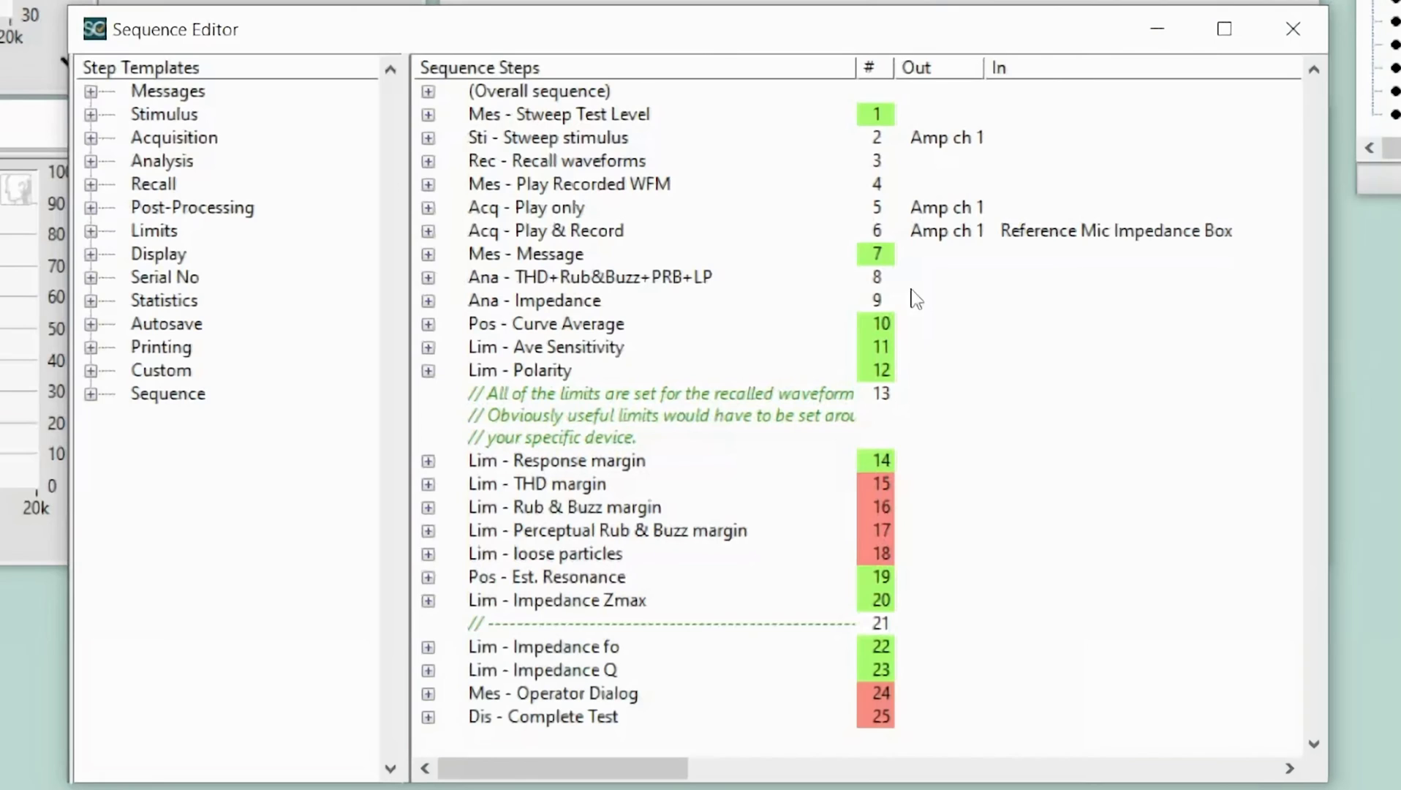
click(94, 115)
click(94, 114)
click(90, 138)
click(90, 139)
click(91, 161)
click(91, 161)
click(91, 184)
click(91, 183)
click(91, 208)
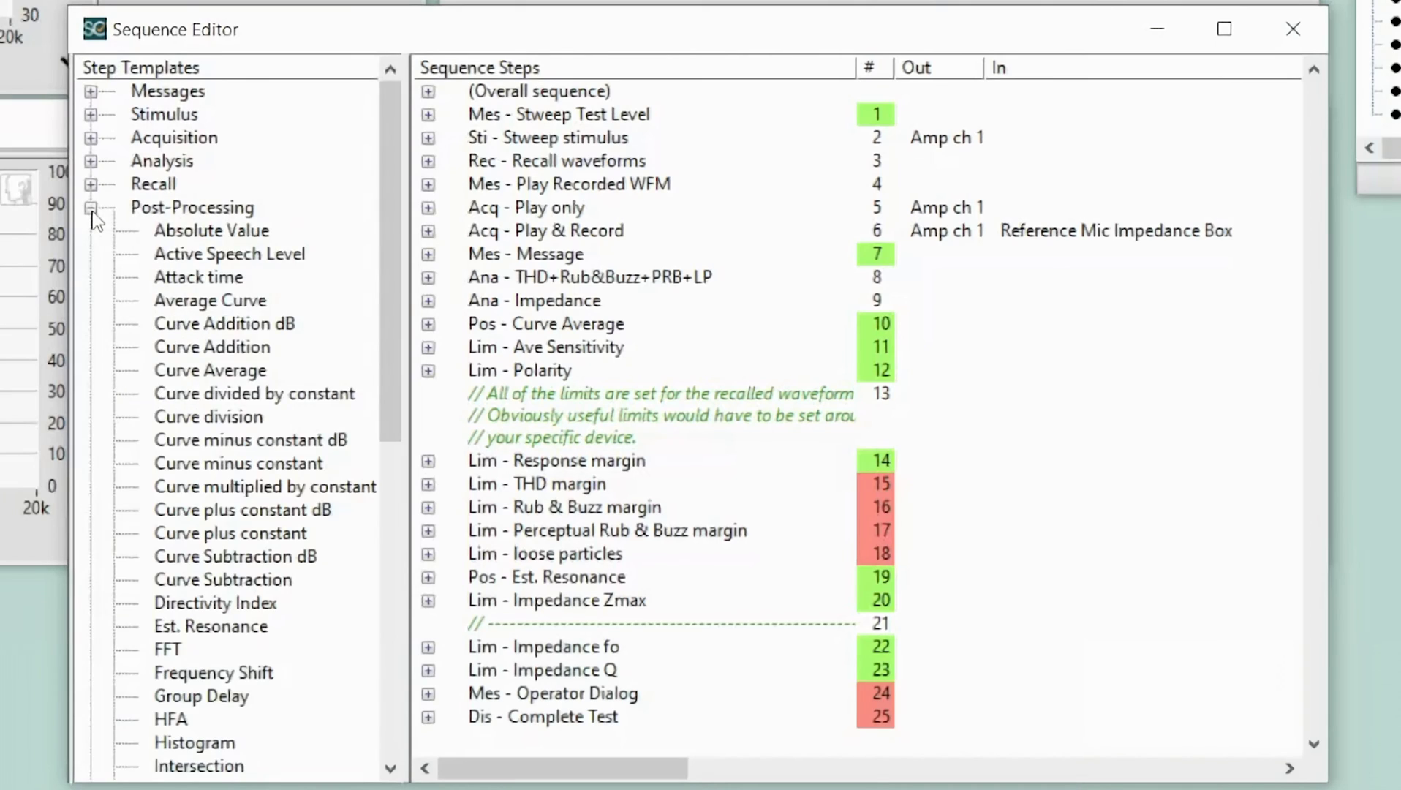
click(91, 207)
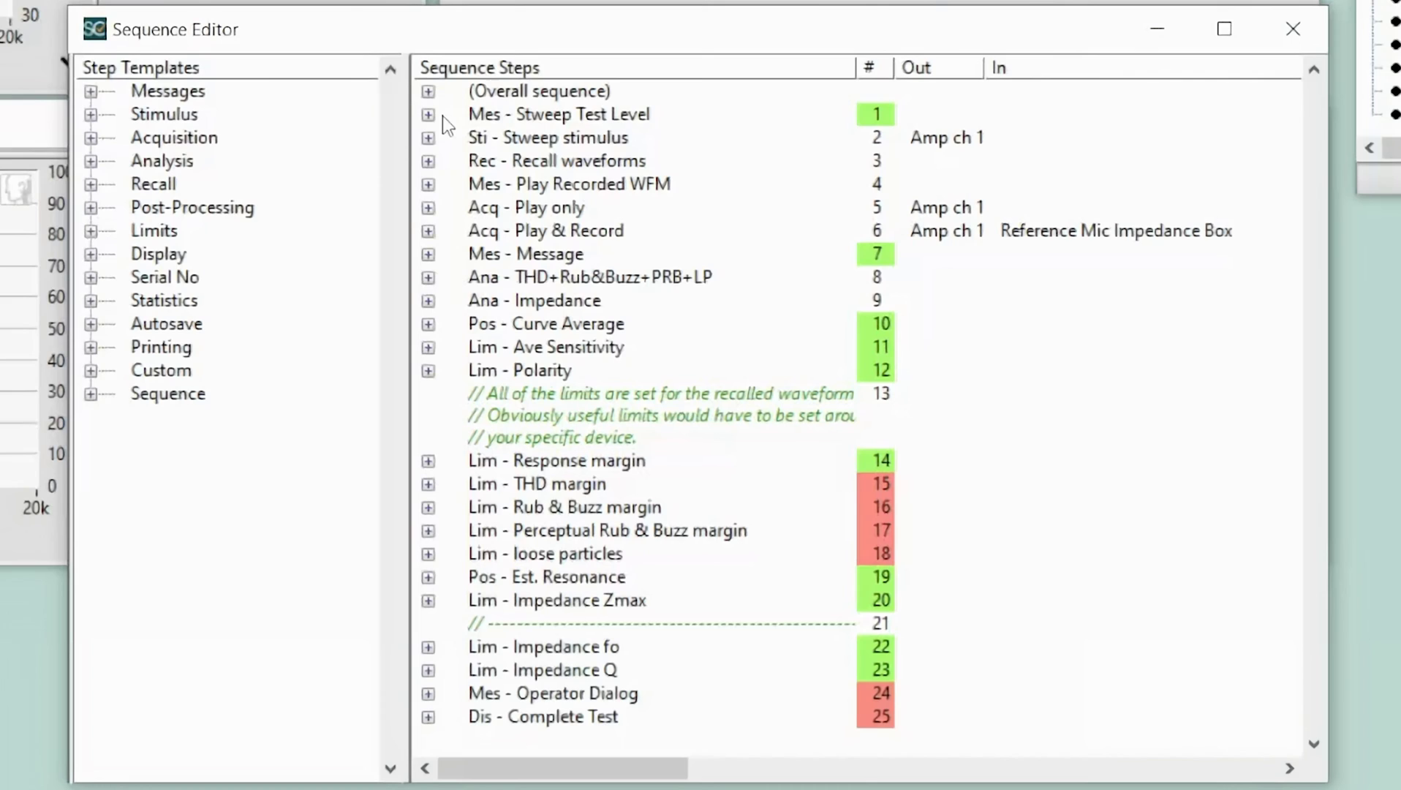
Select the Mes - Stweep Test Level step, then the Sti - Stweep stimulus step
click(482, 121)
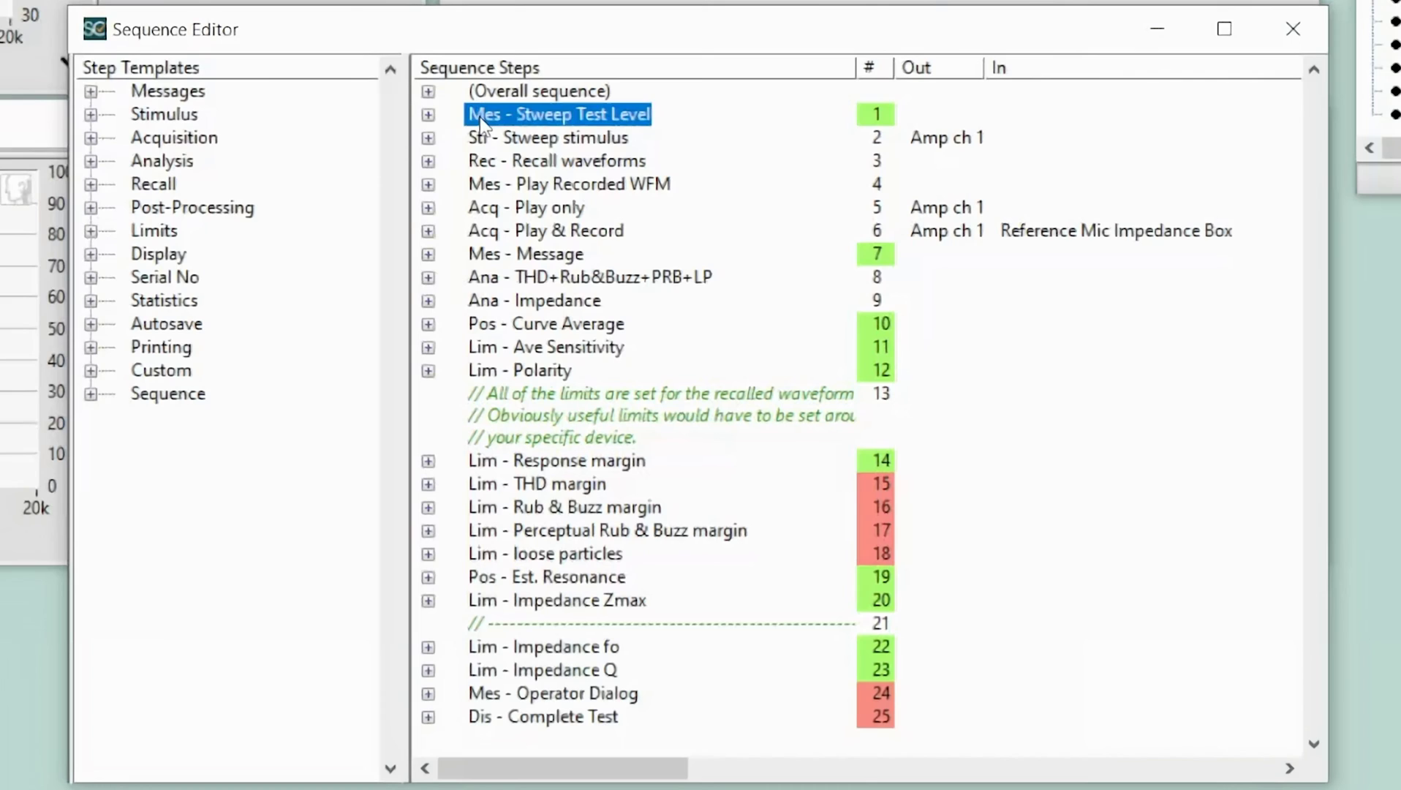
click(523, 140)
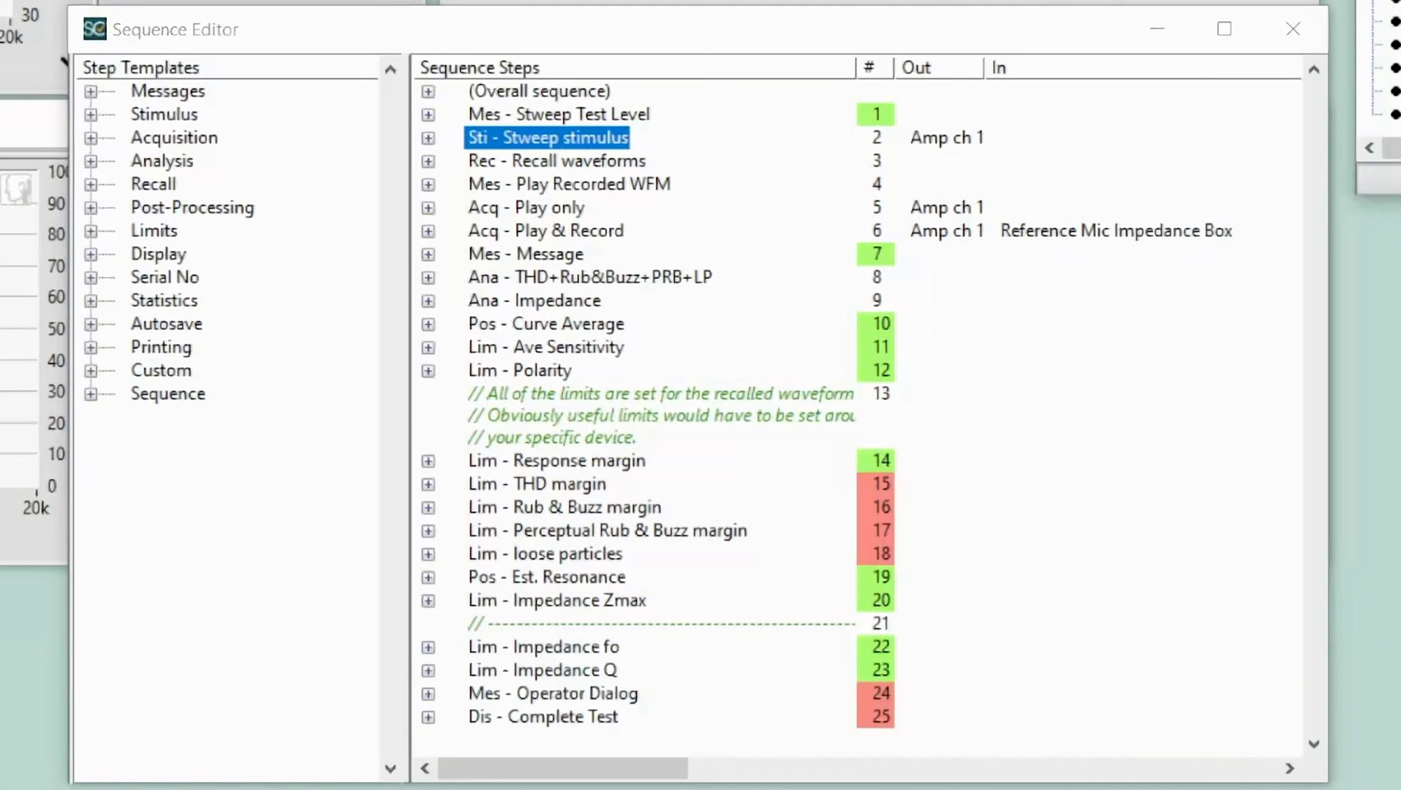
Add a 250–50 Hz R10 Frequency Stepped Sweep beside the 20k–300 Hz sweep in Stweep
double_click(522, 145)
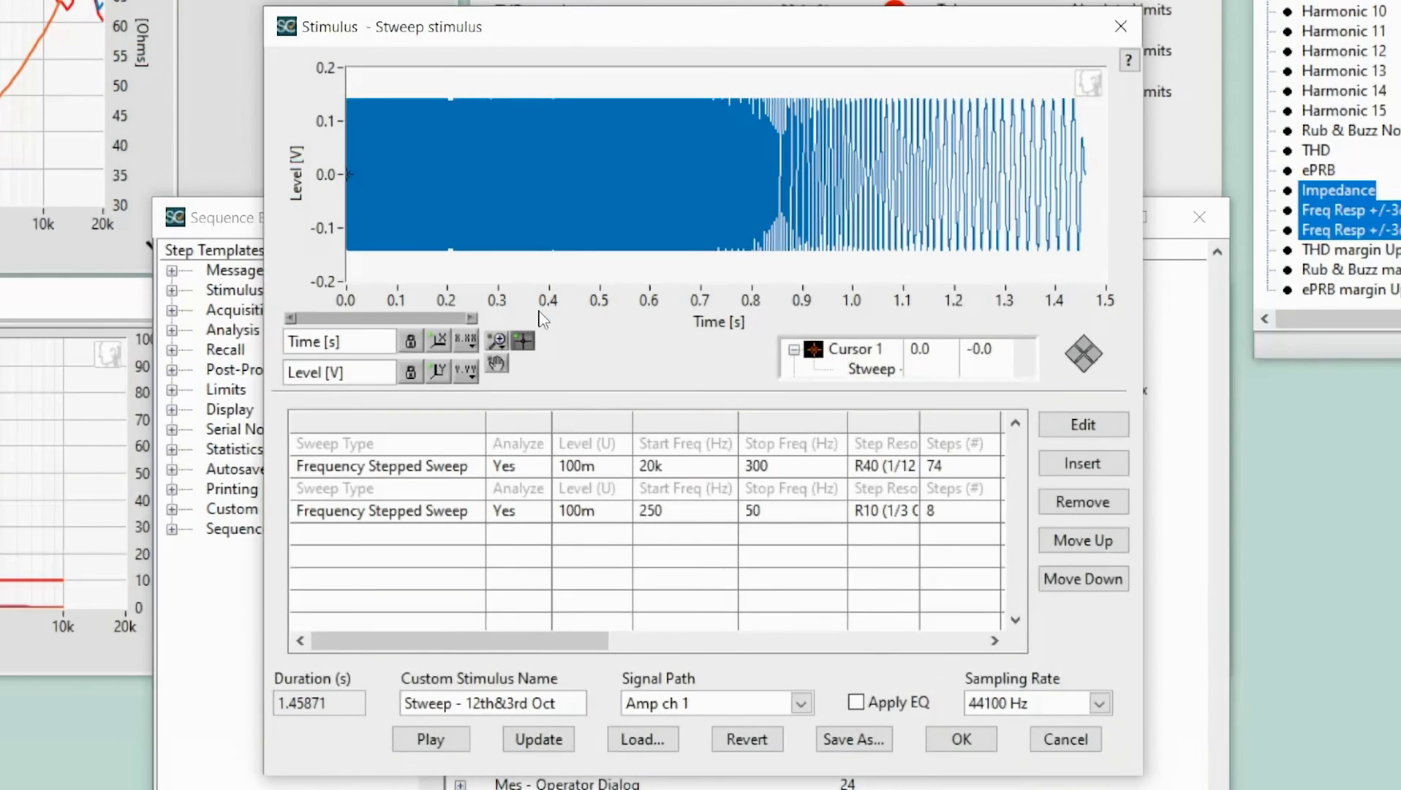
click(439, 464)
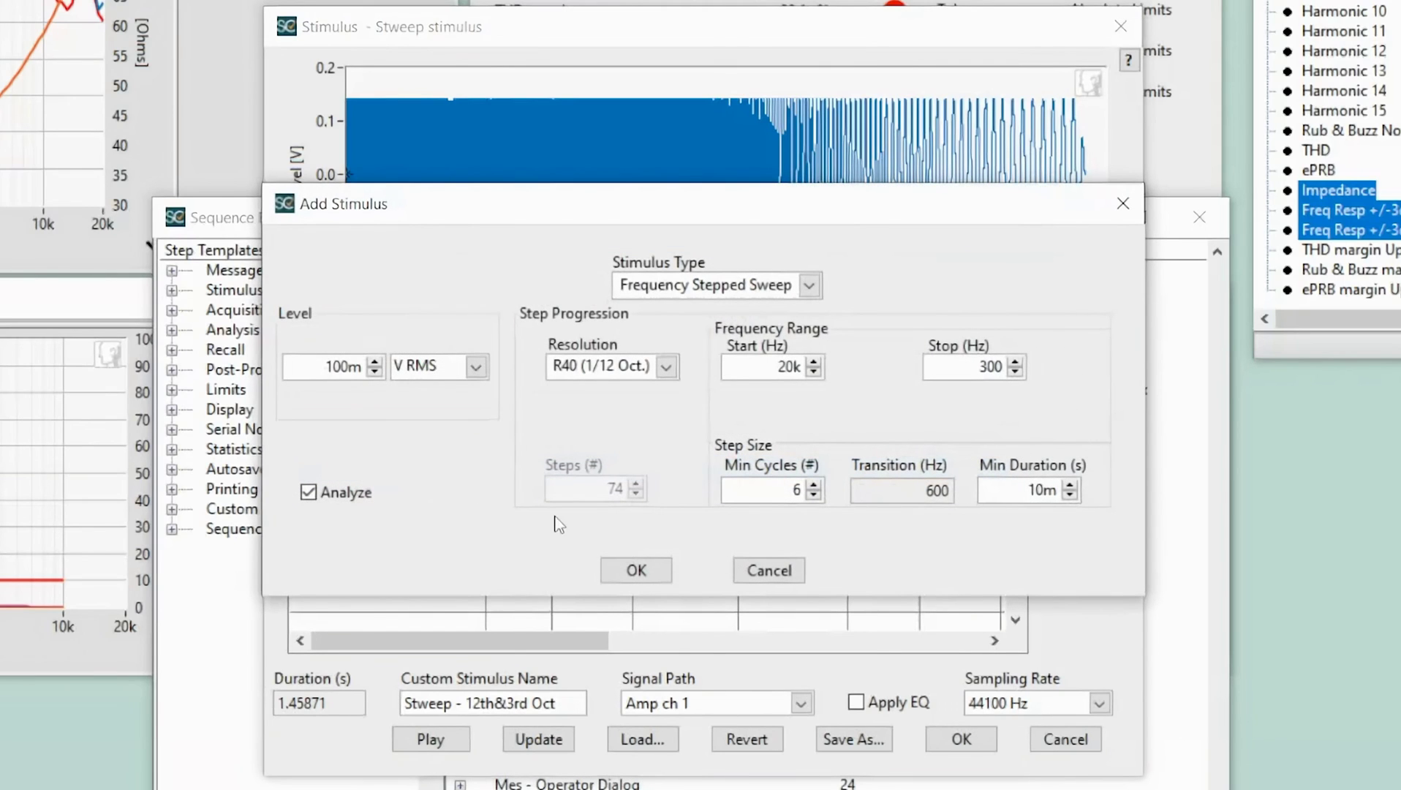
click(626, 573)
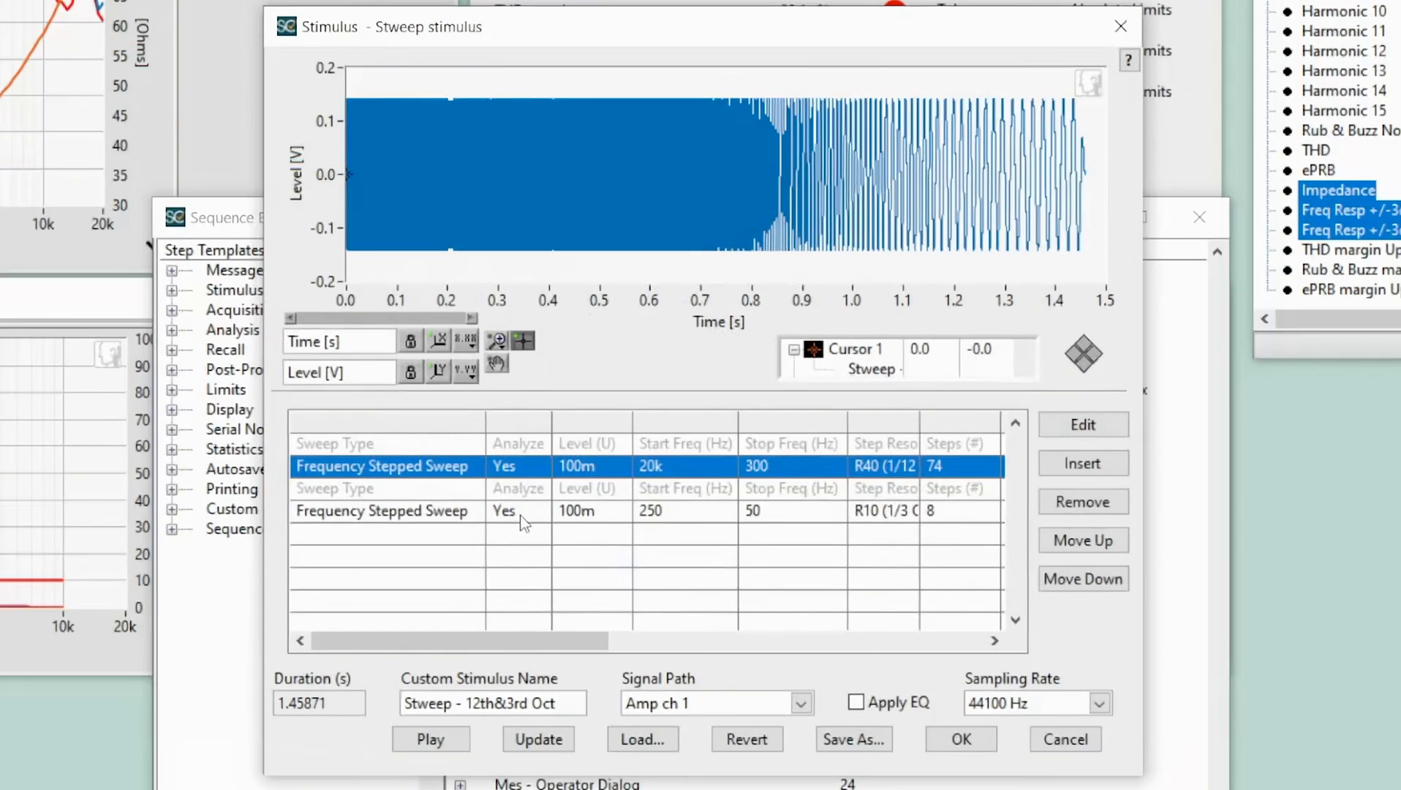
click(459, 512)
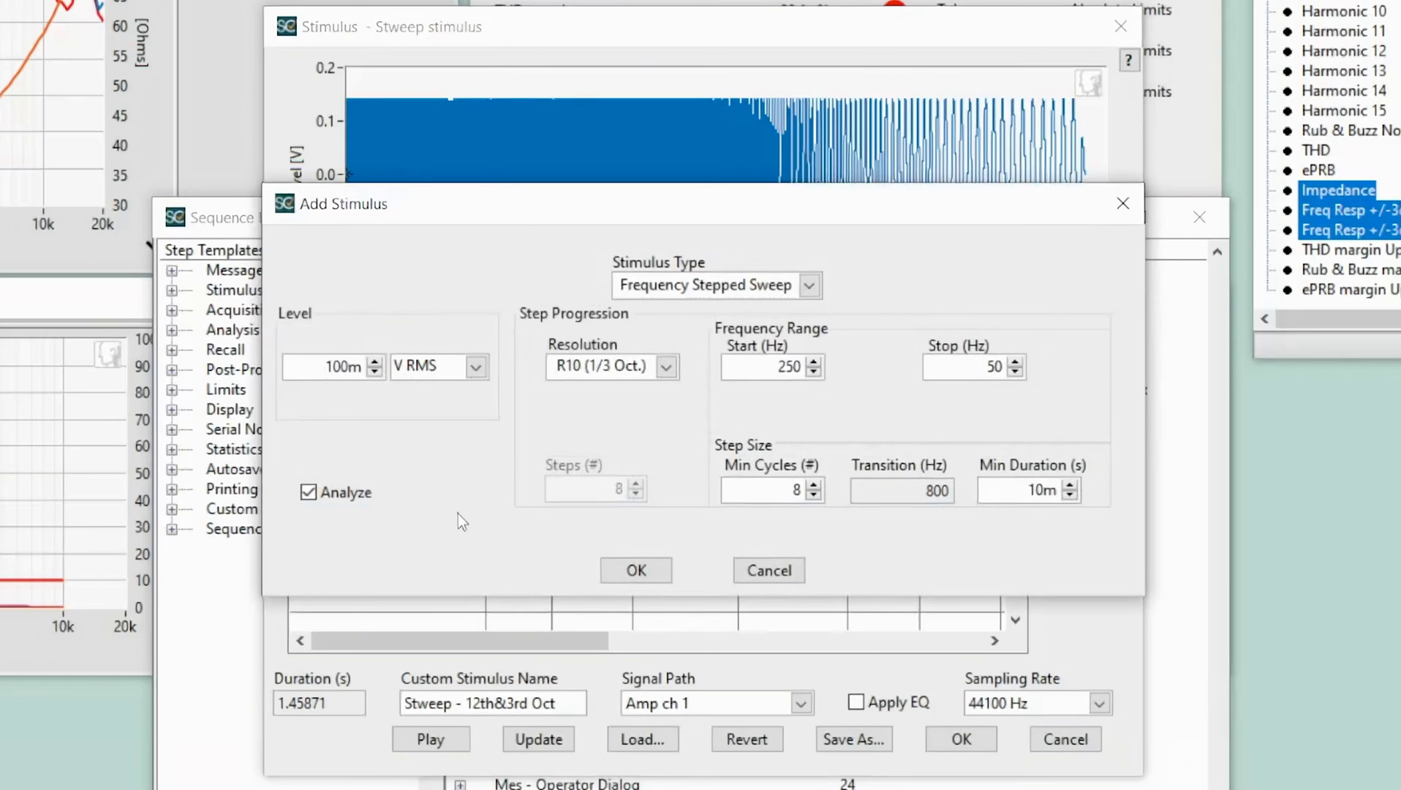
click(635, 570)
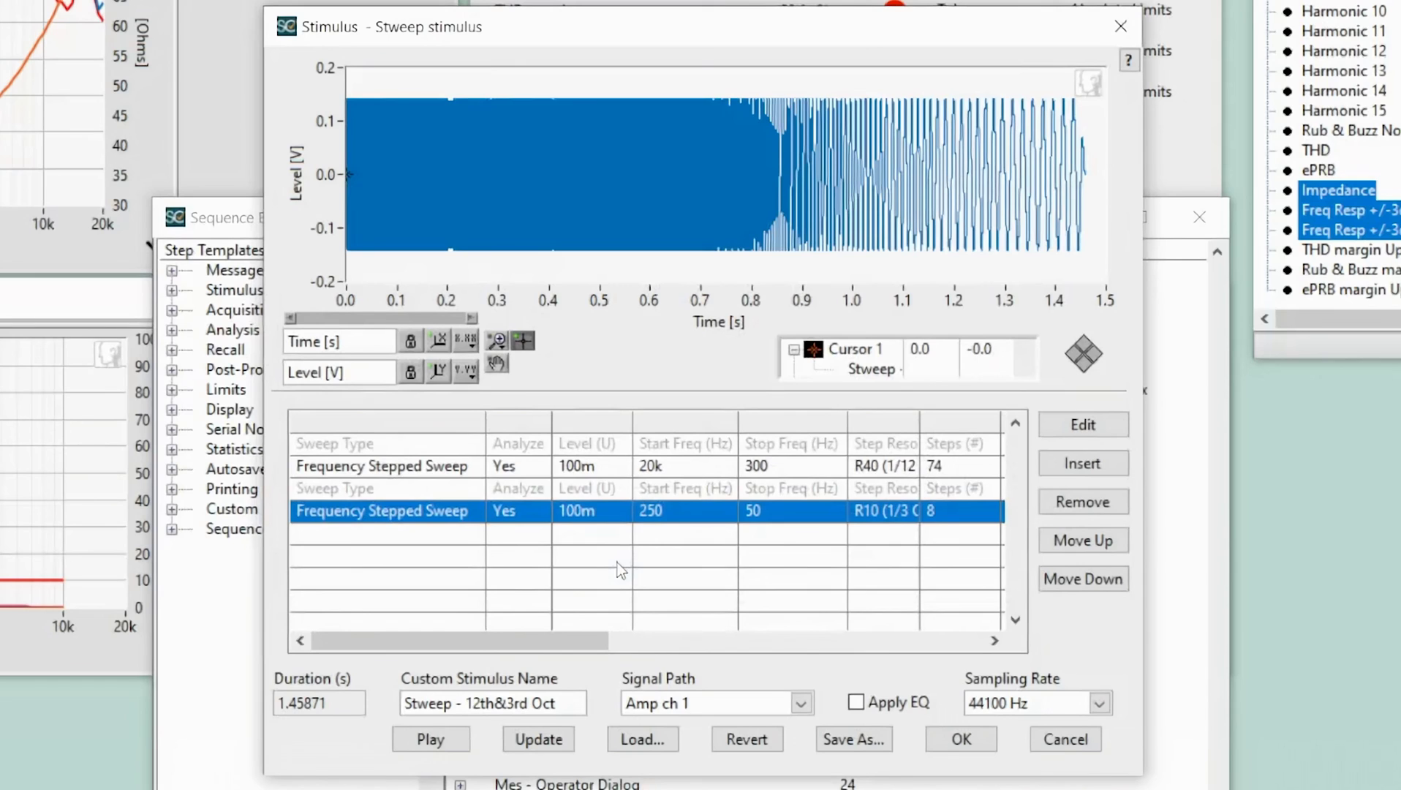
click(961, 740)
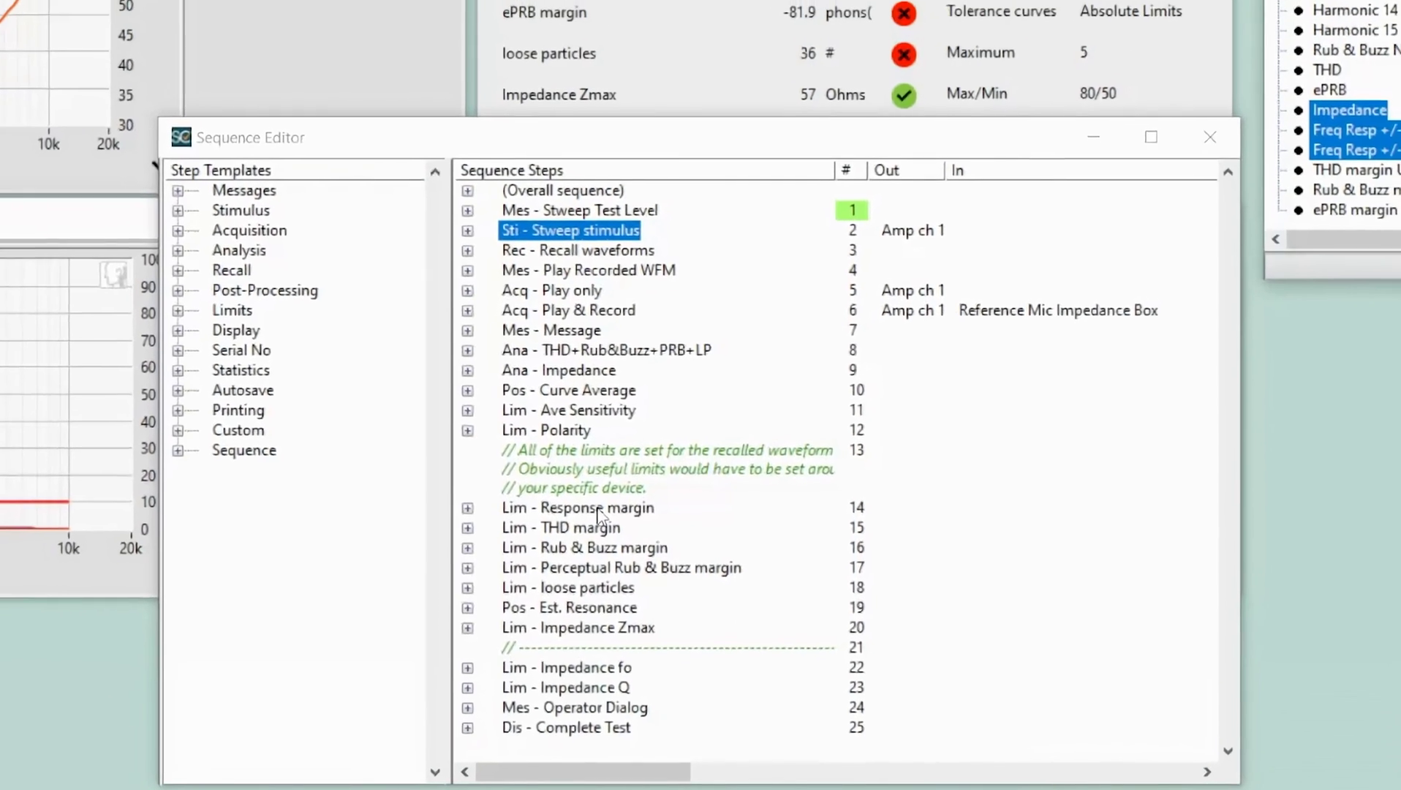
double_click(580, 468)
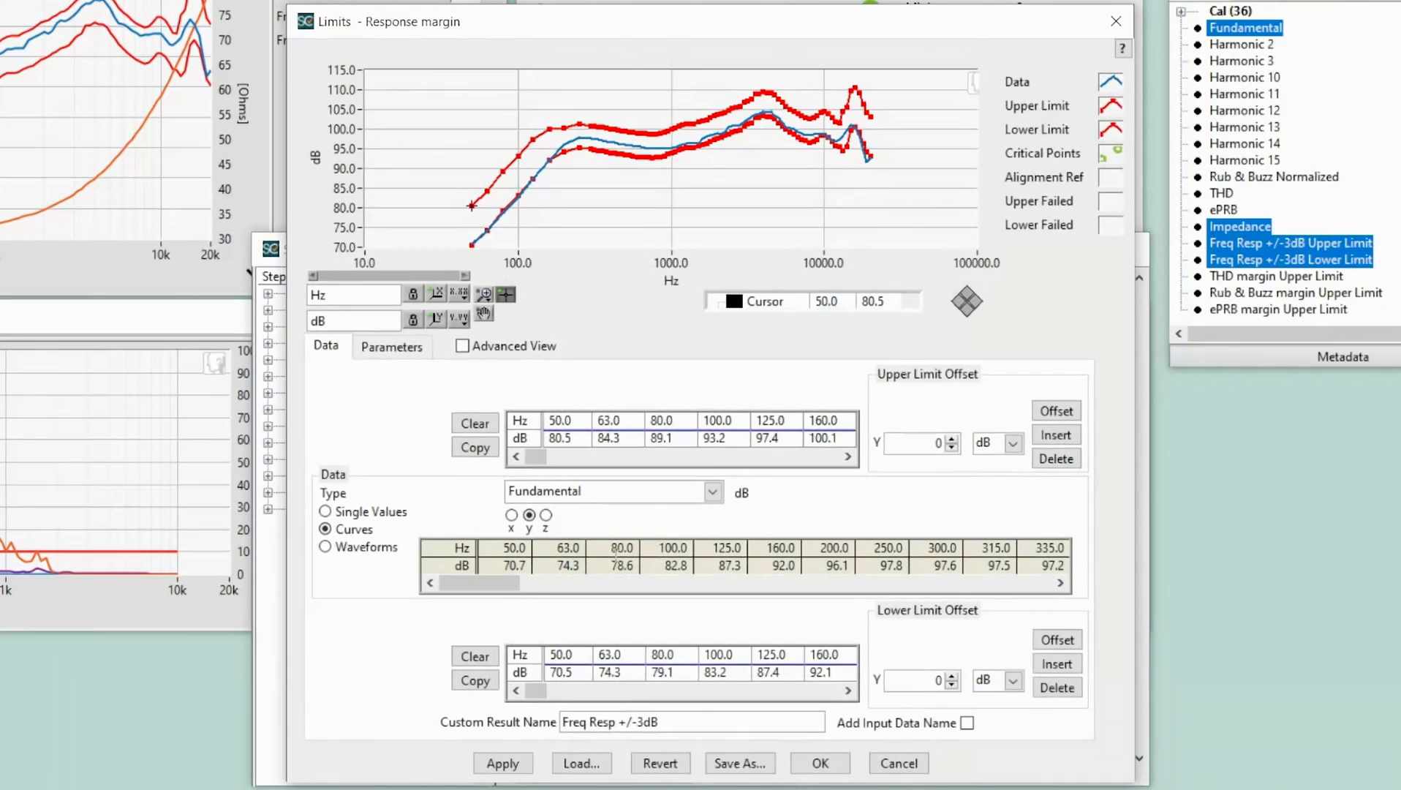
click(818, 761)
double_click(624, 575)
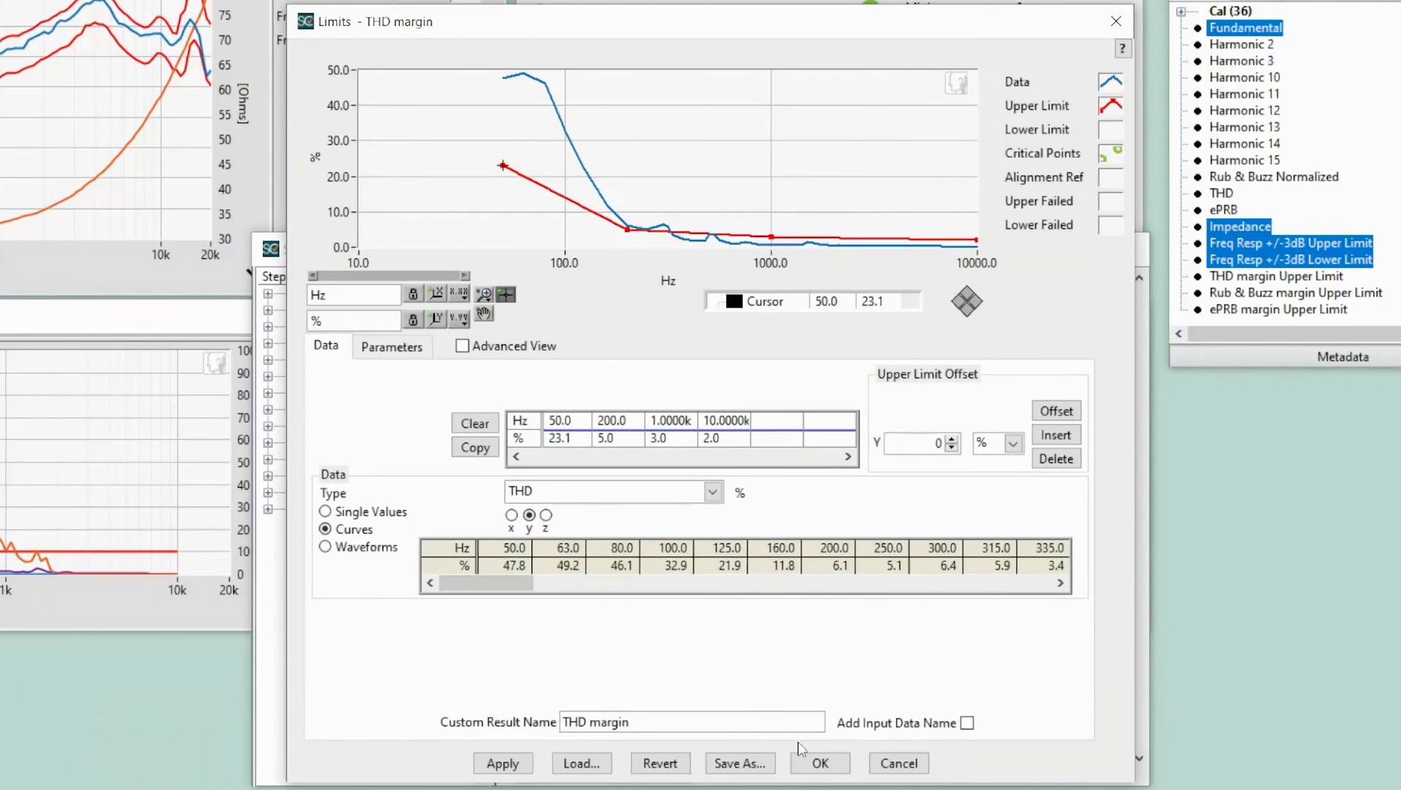
click(821, 763)
click(632, 591)
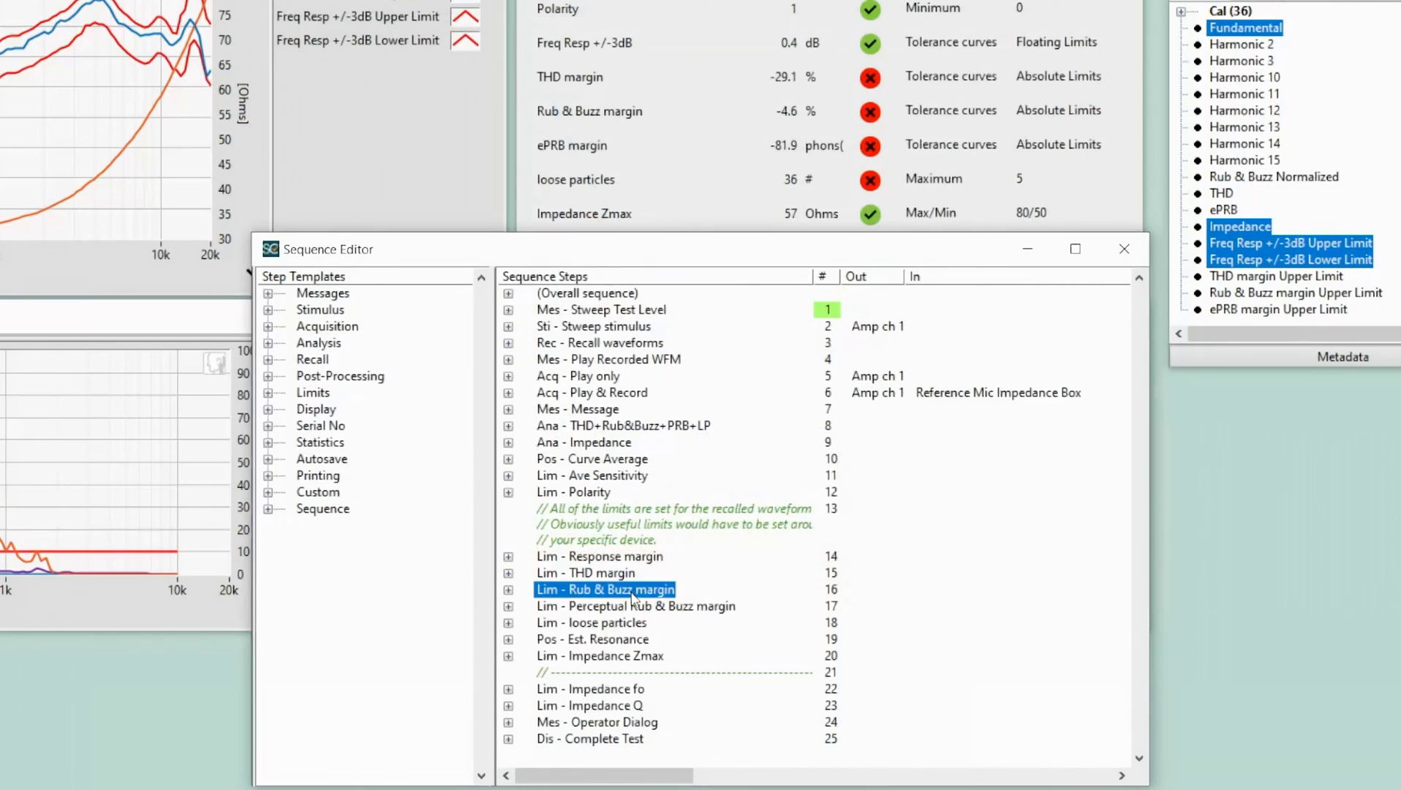
double_click(632, 592)
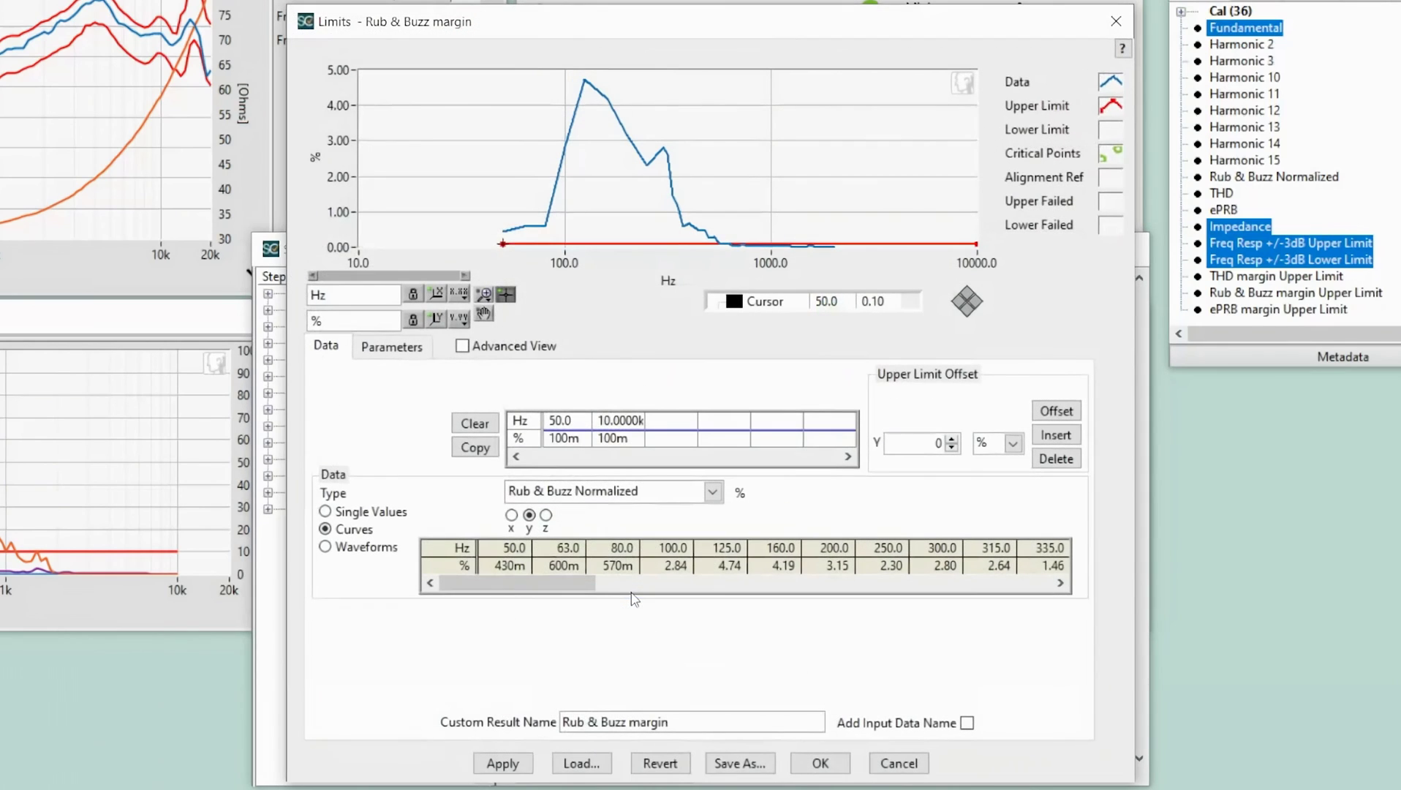
click(819, 763)
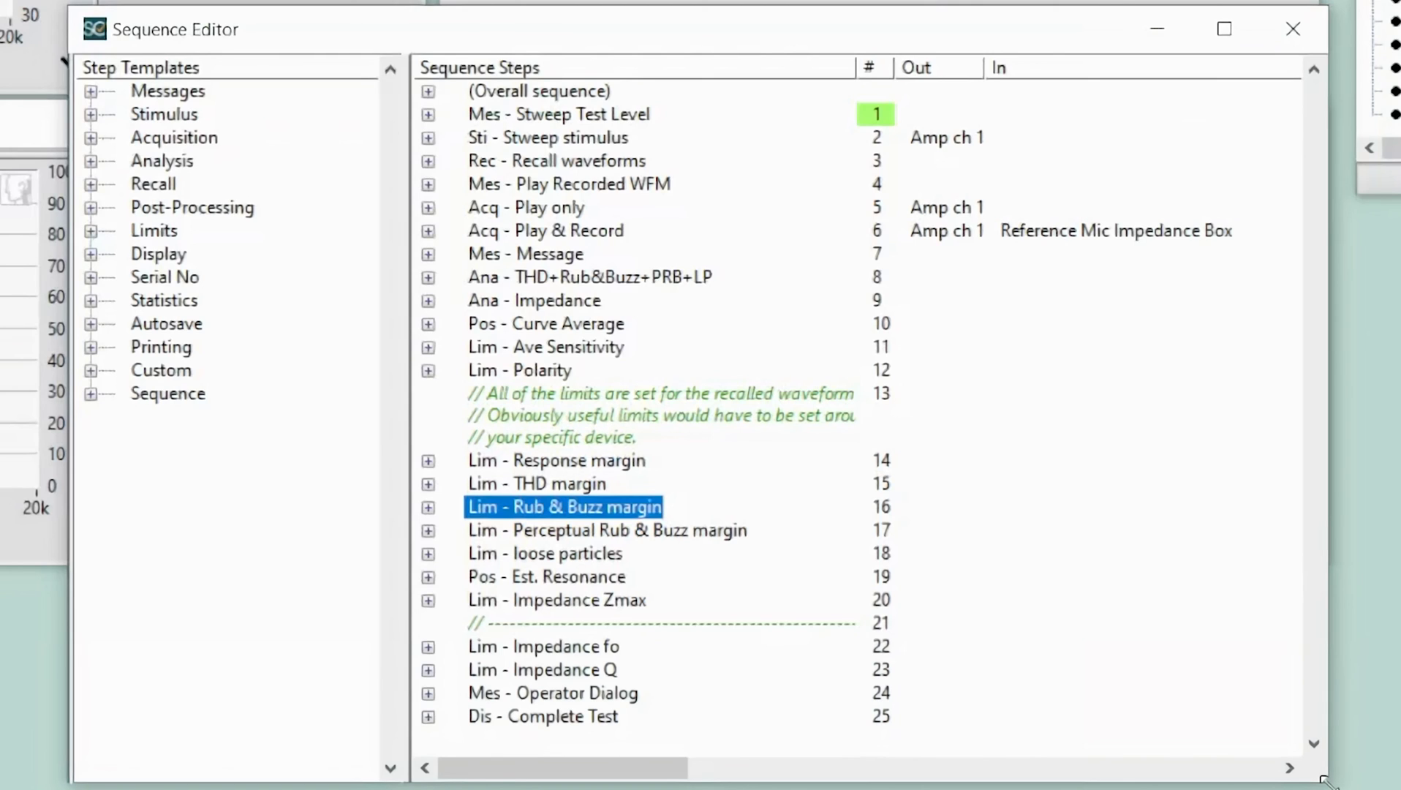
Add a Save to Dat - Append step saving Fundamental, Rub & Buzz Normalized, THD and ePRB
click(90, 324)
drag(209, 490, 543, 716)
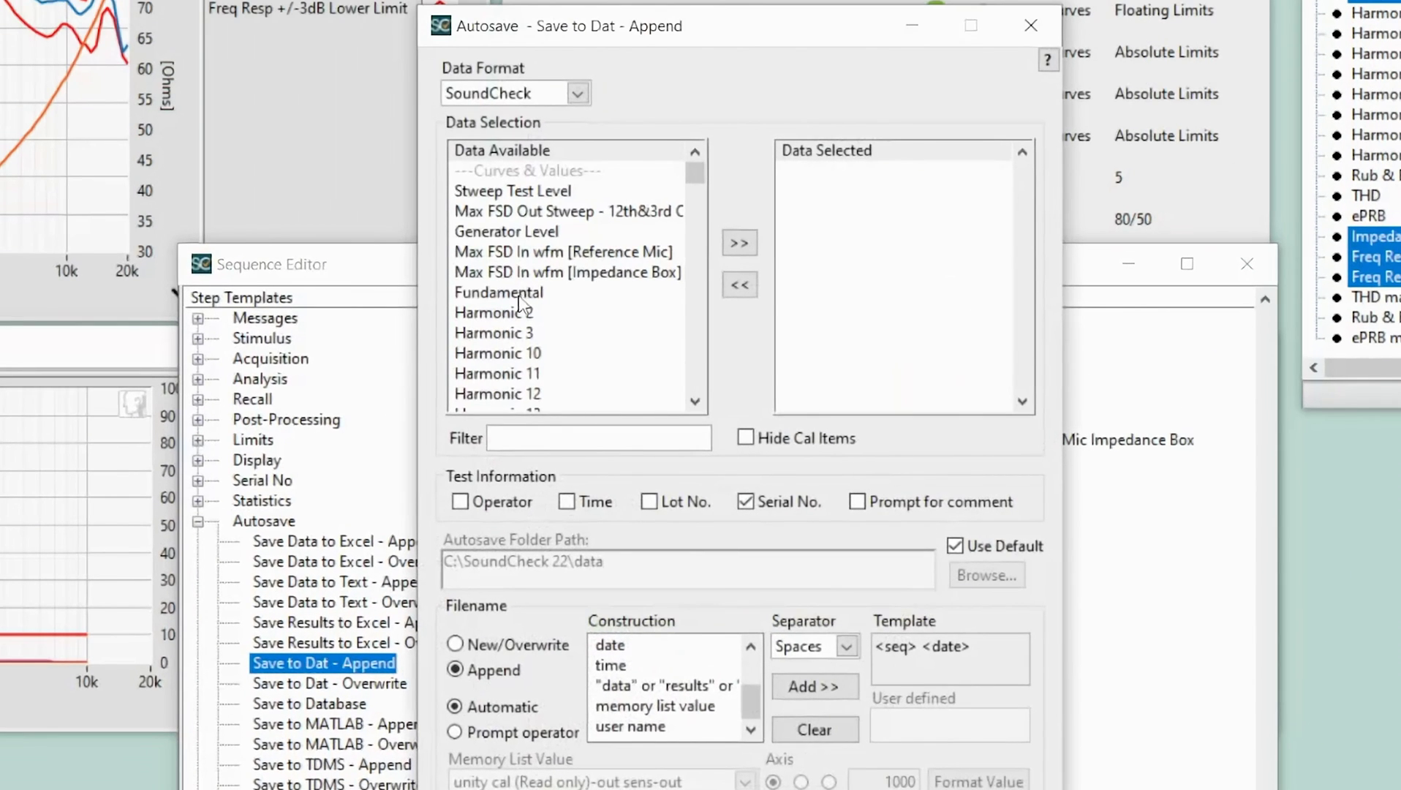
click(519, 296)
scroll(520, 296, down, 2)
ctrl+click(509, 353)
ctrl+click(484, 374)
ctrl+click(476, 394)
click(740, 244)
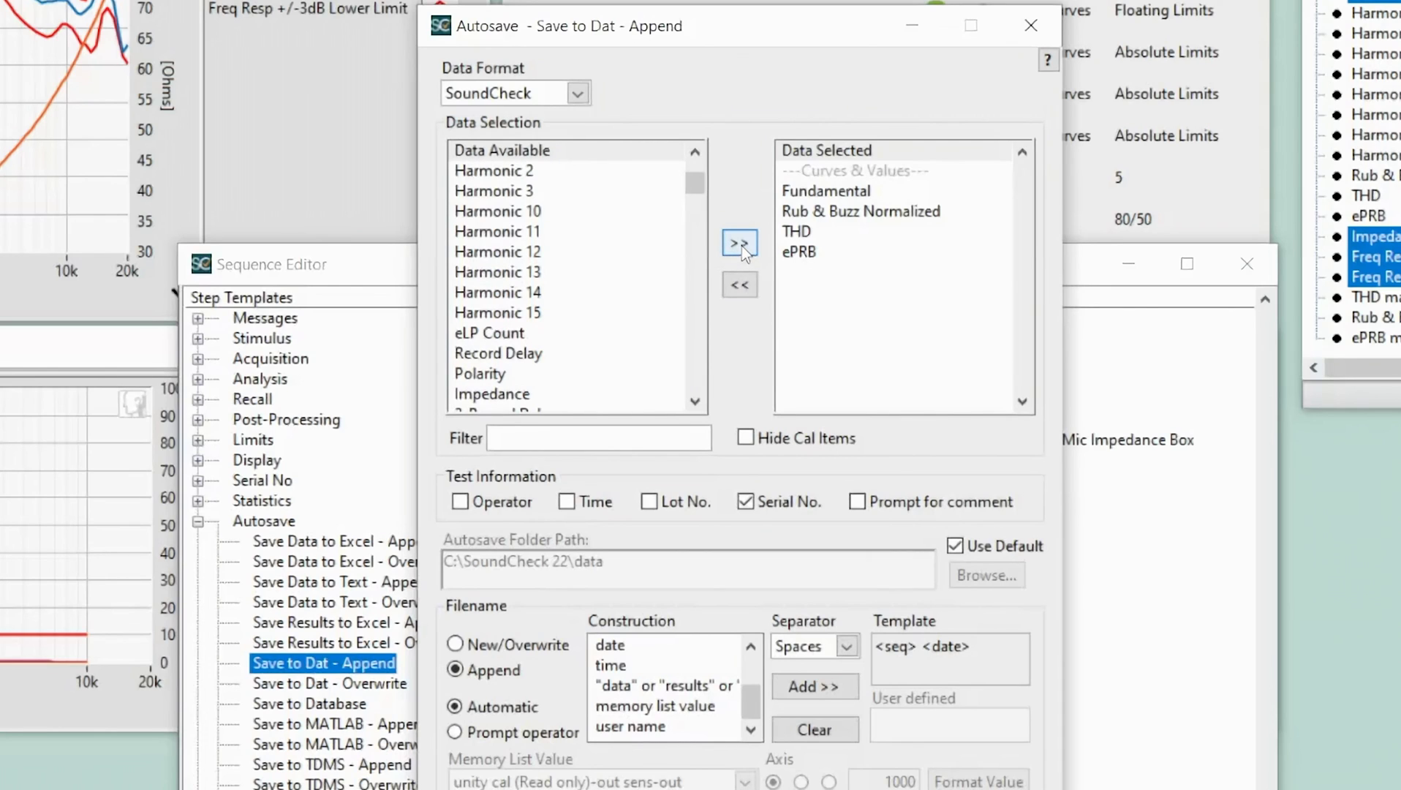
Keep SoundCheck as the autosave data format and close the settings
click(578, 93)
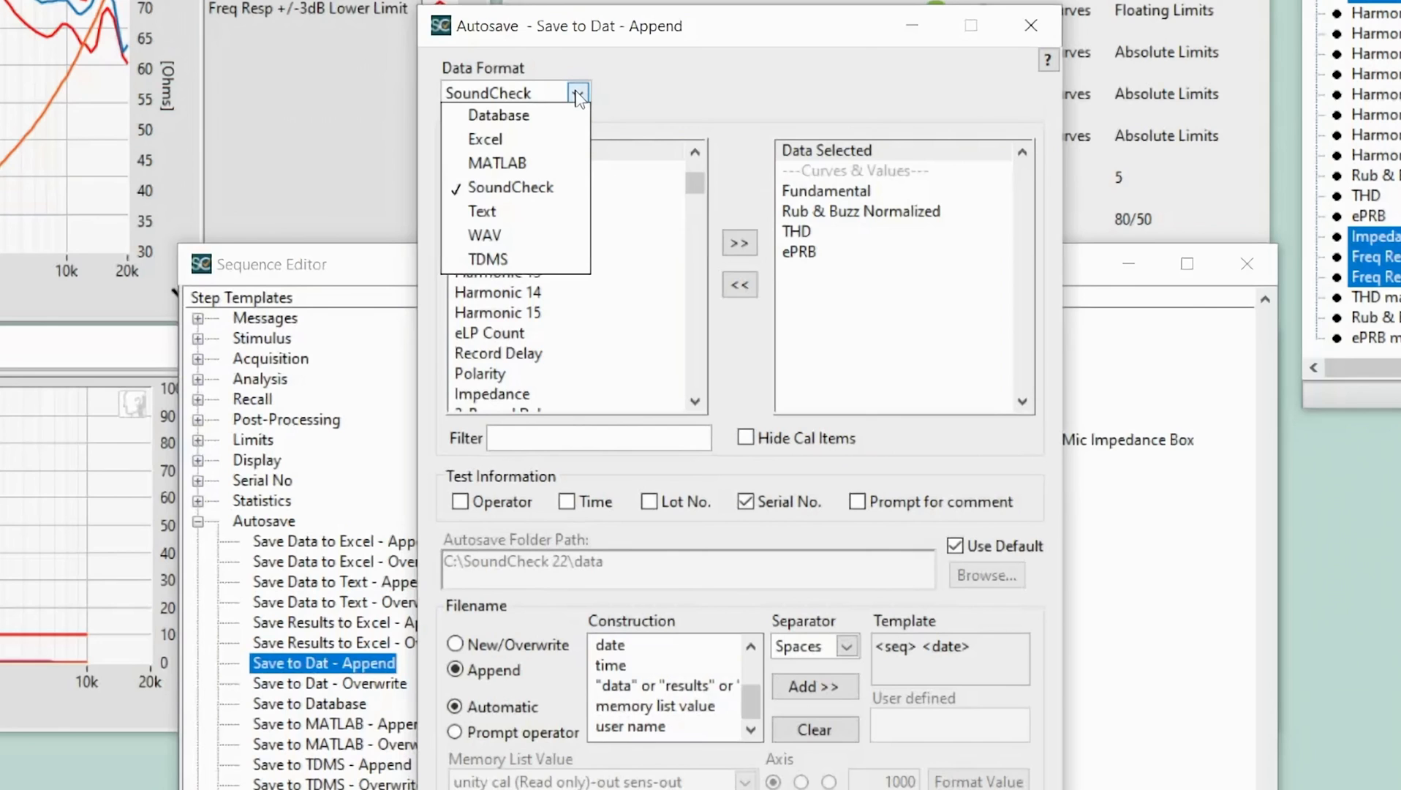
click(578, 93)
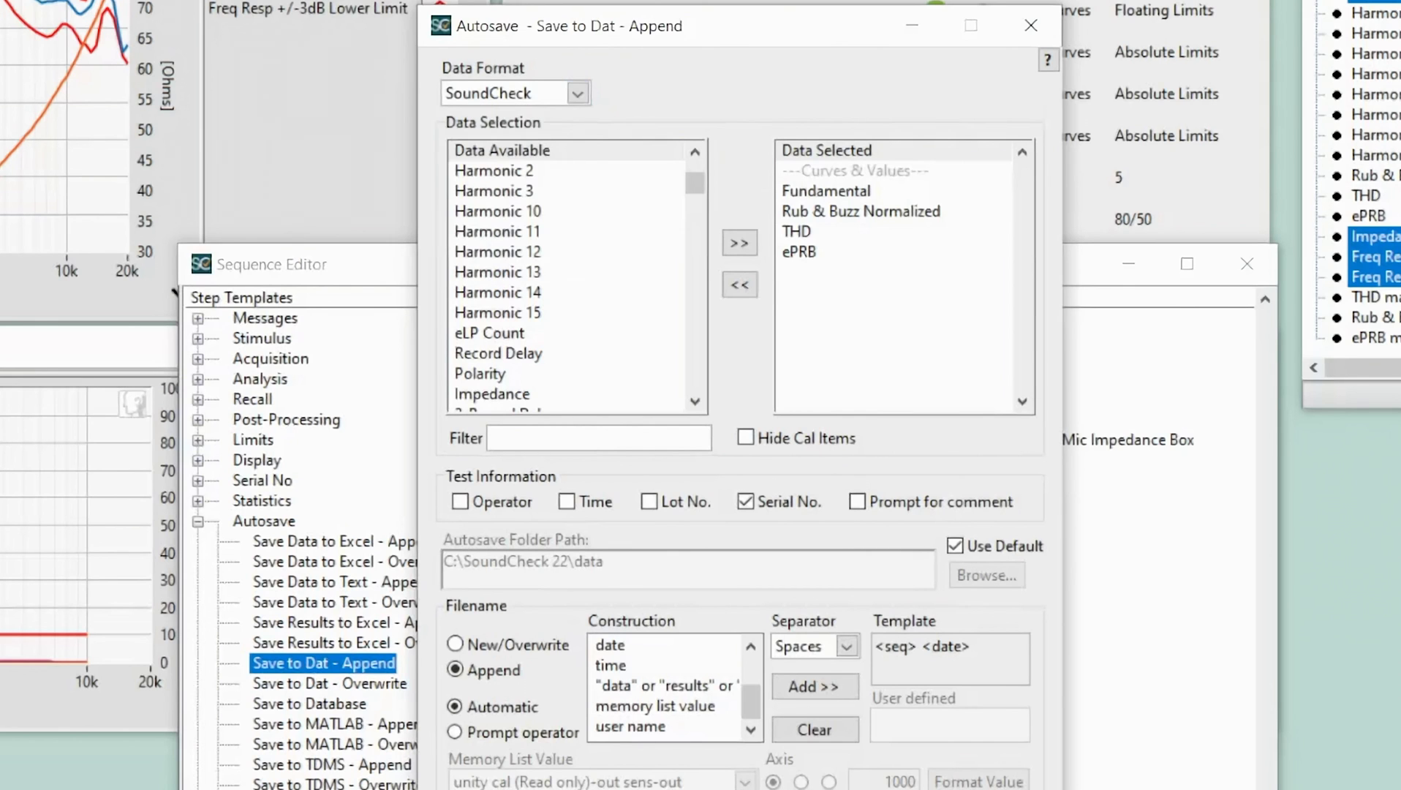
key(Return)
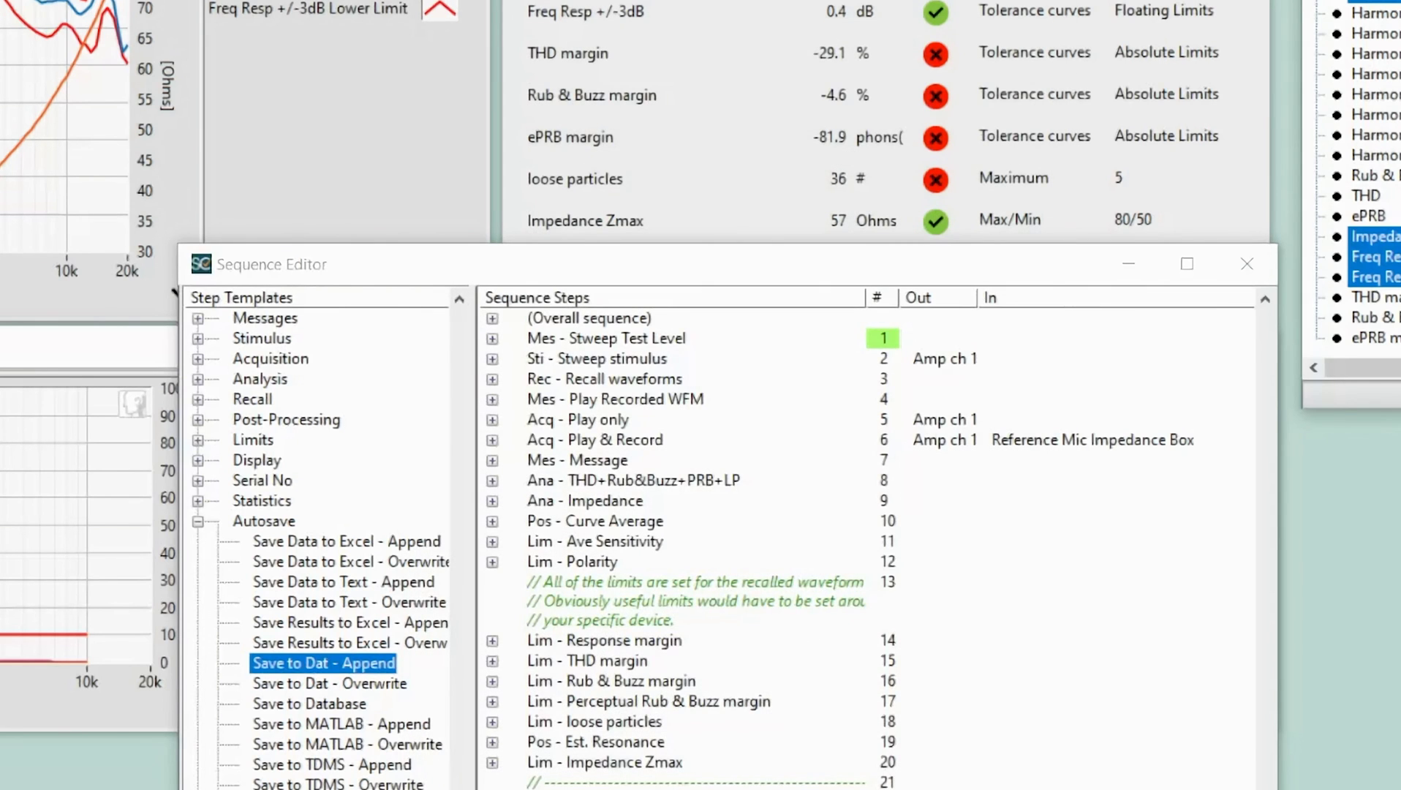